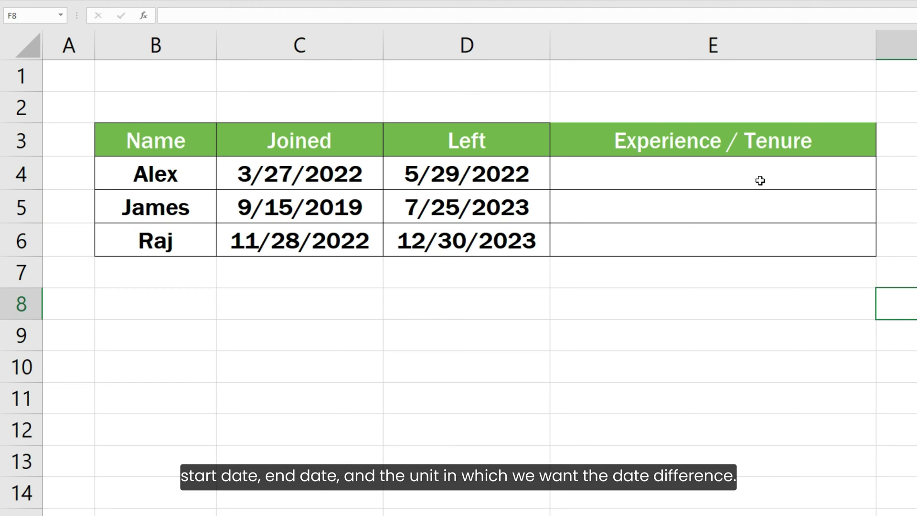
Select Alex's Experience / Tenure cell E4 in the spreadsheet.
left_click(760, 179)
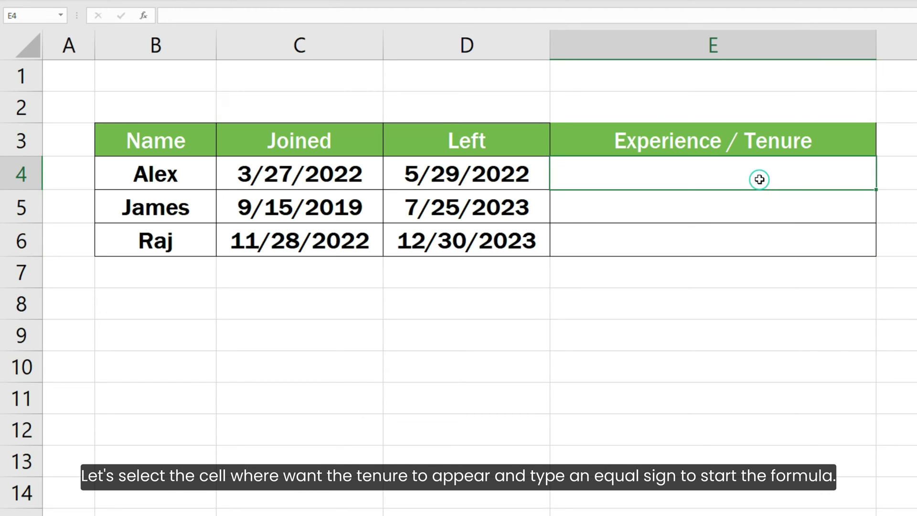
Enter =DATEDIF(C4, D4, "Y") & " Years, " in E4 for Alex's whole years.
left_click(568, 16)
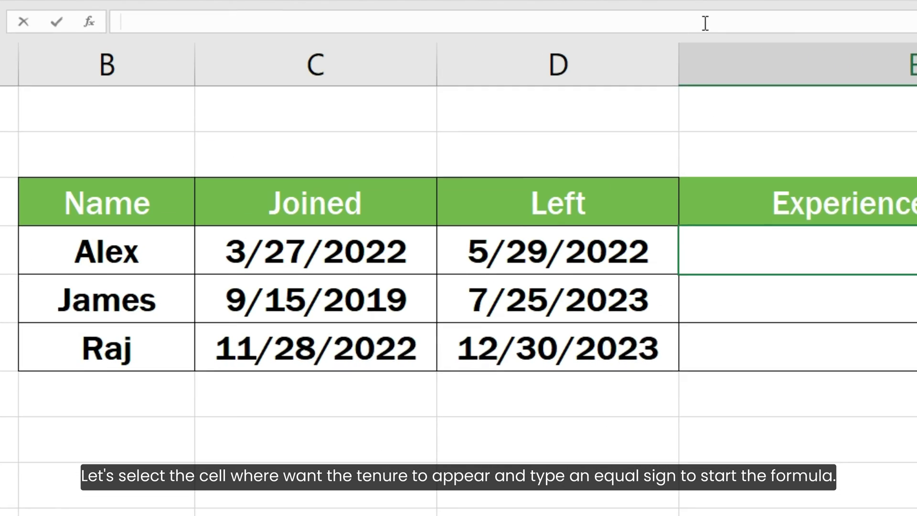
type("=")
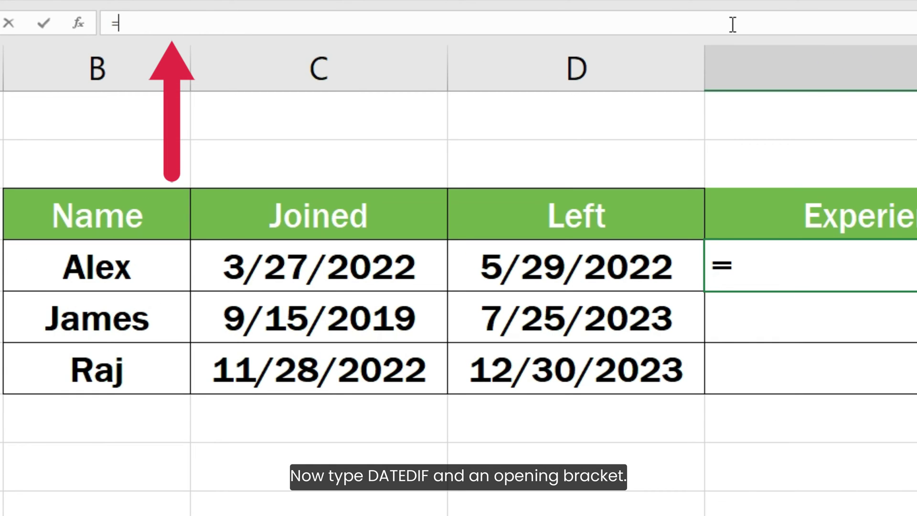
type("DATED")
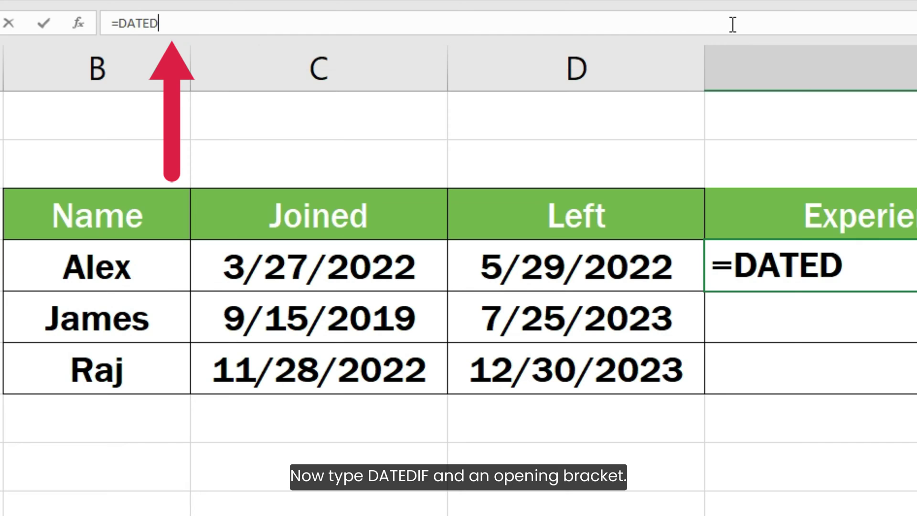
type("IF(")
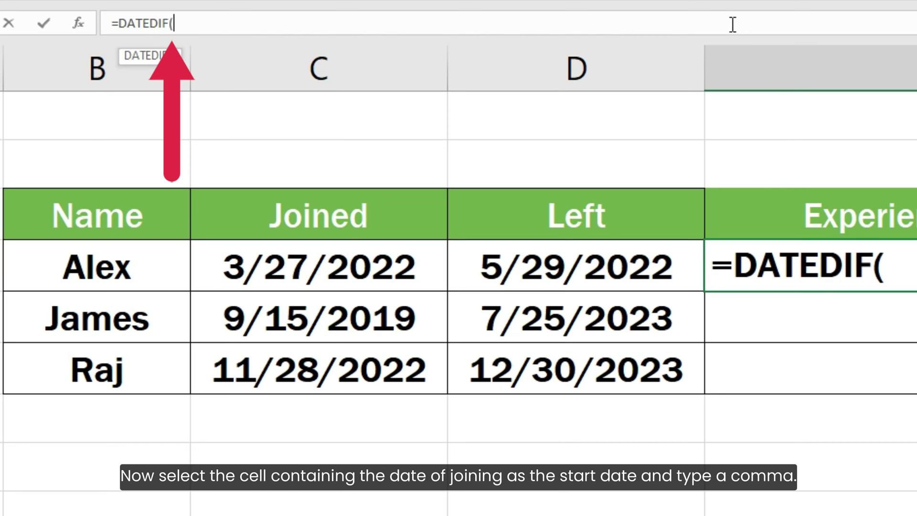
left_click(414, 254)
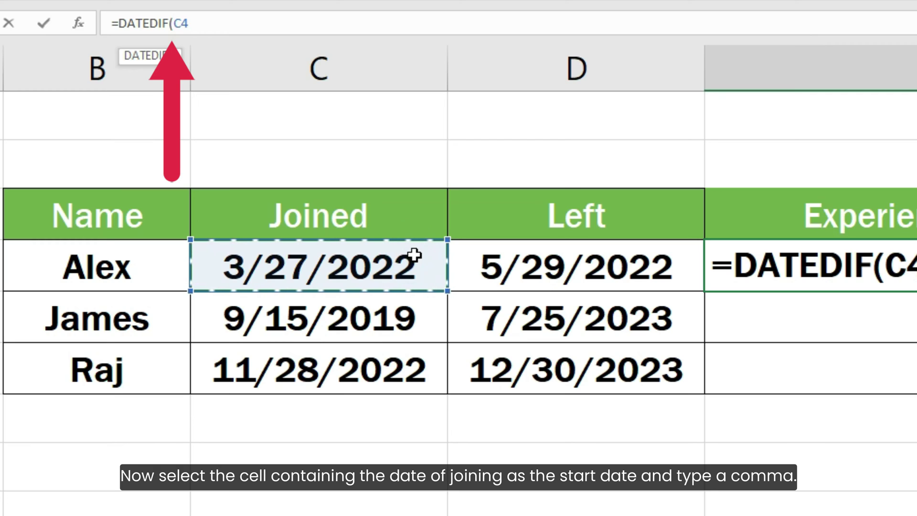
type(",")
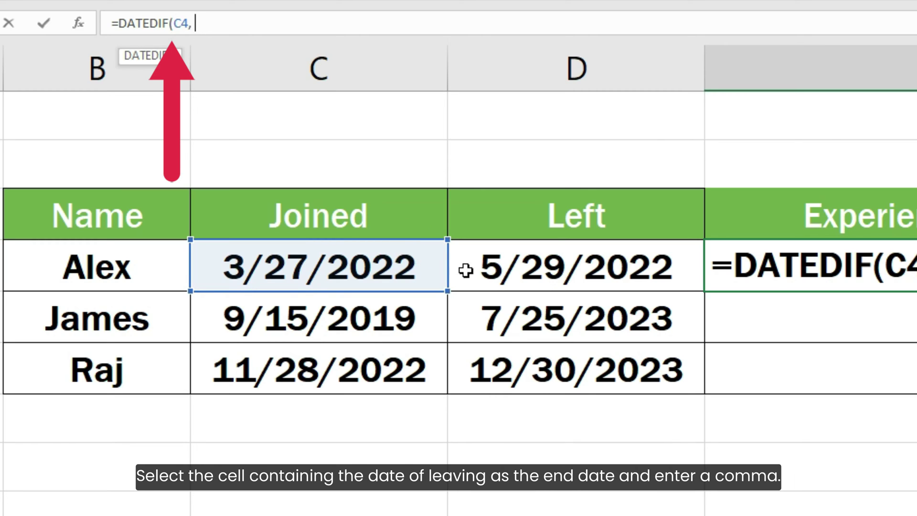
left_click(588, 281)
type(",")
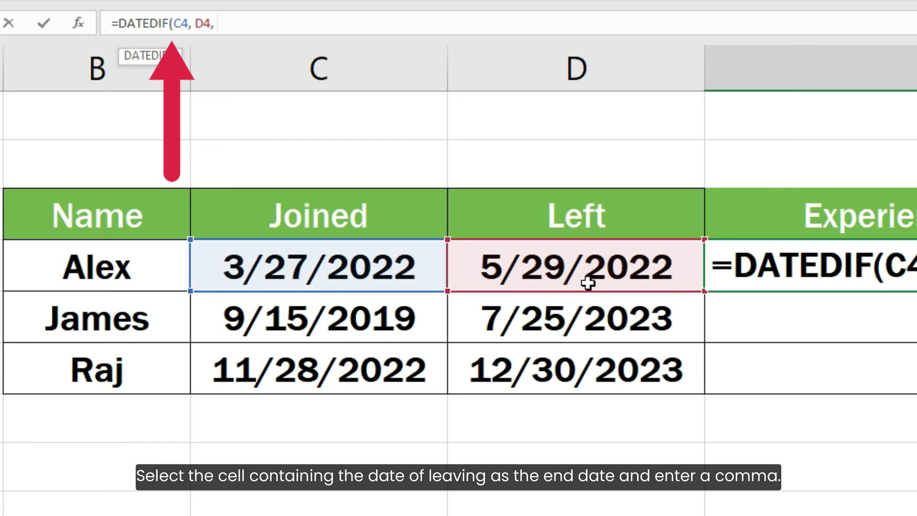
type(" \"Y ")
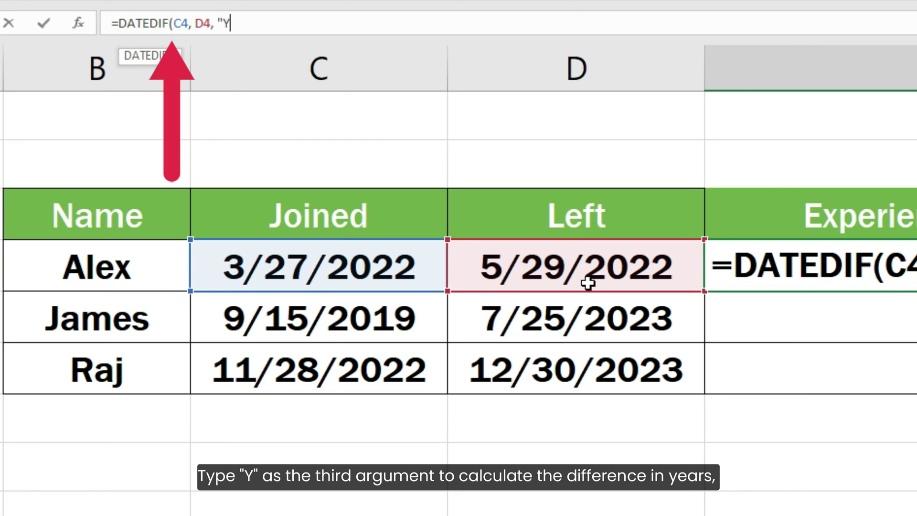
type("\"")
type(") &")
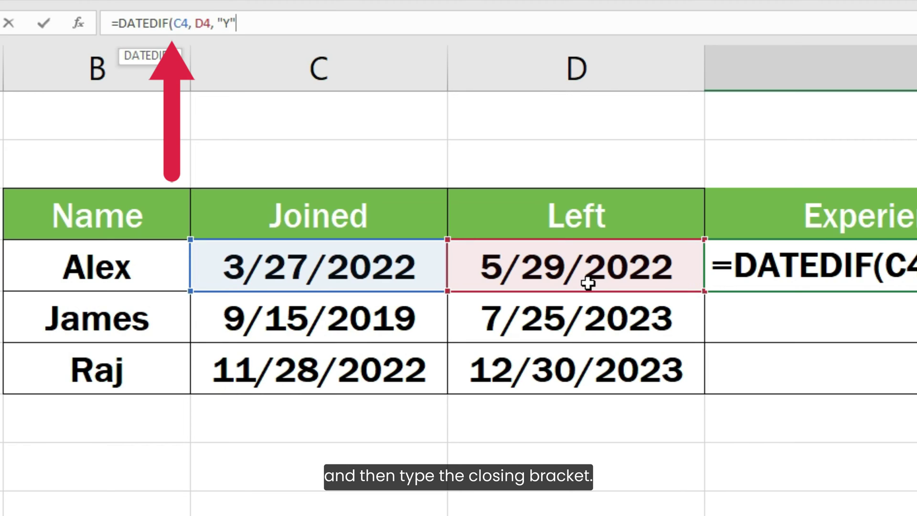
type(" \"")
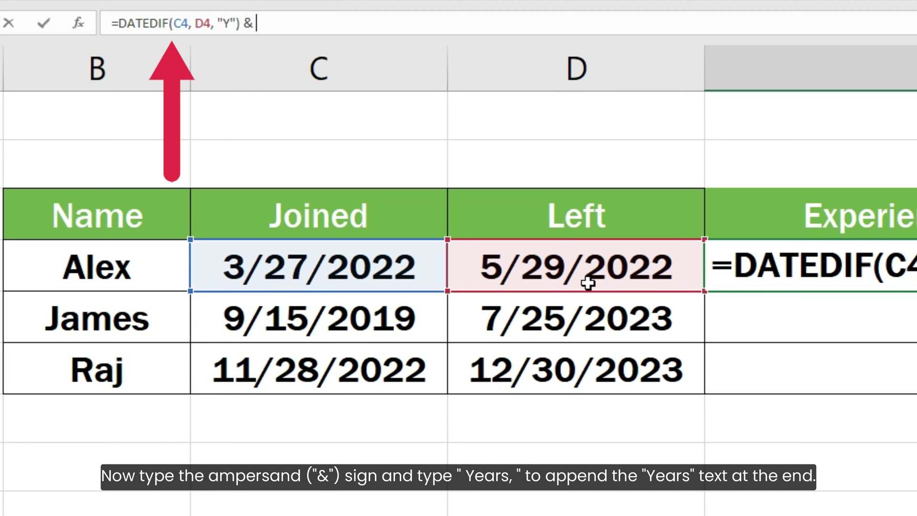
type(" Years, \"")
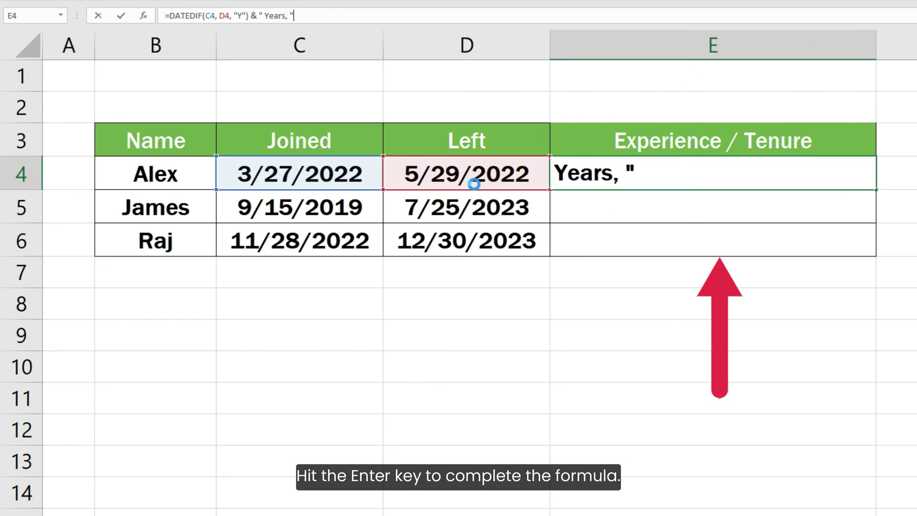
key("Return")
Copy the years formula down to E5:E6, showing 0, 3 and 1 Years.
left_click(729, 175)
double_click(876, 191)
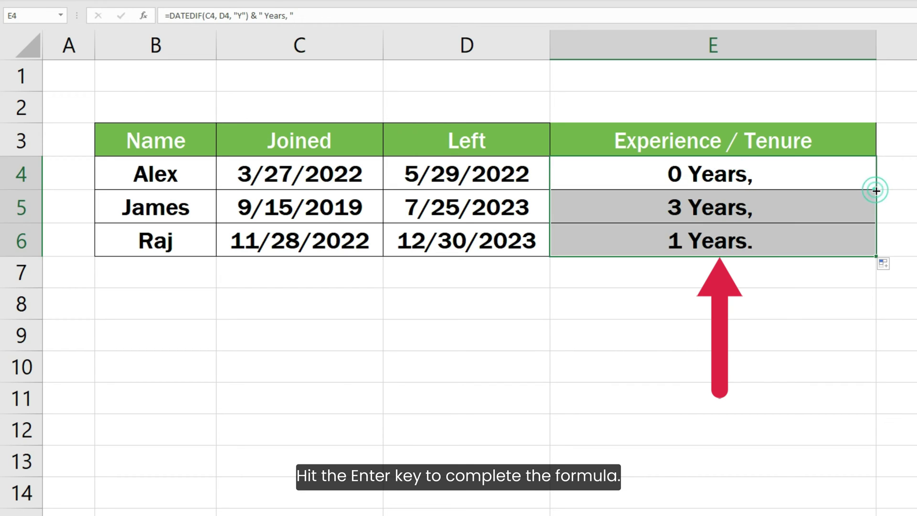
left_click(867, 178)
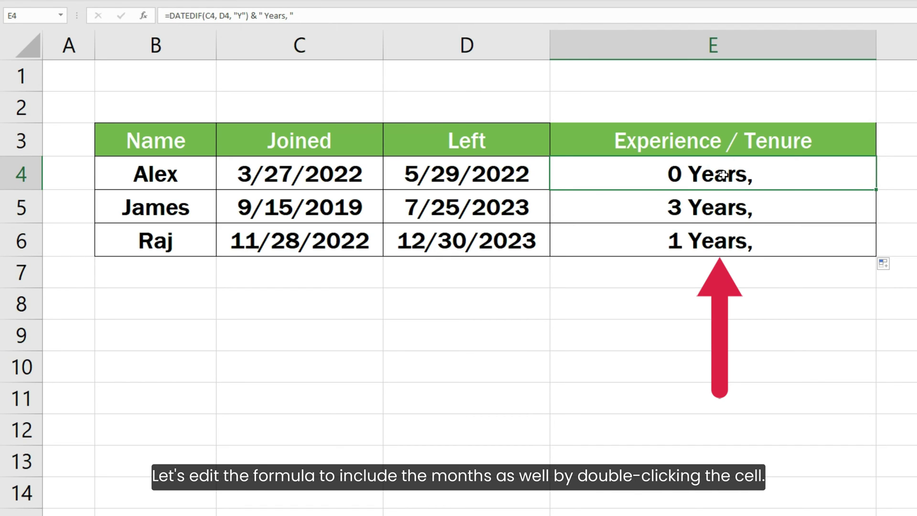
Append & DATEDIF(C4, D4, "YM") & " Months, " to the E4 formula.
left_click(654, 15)
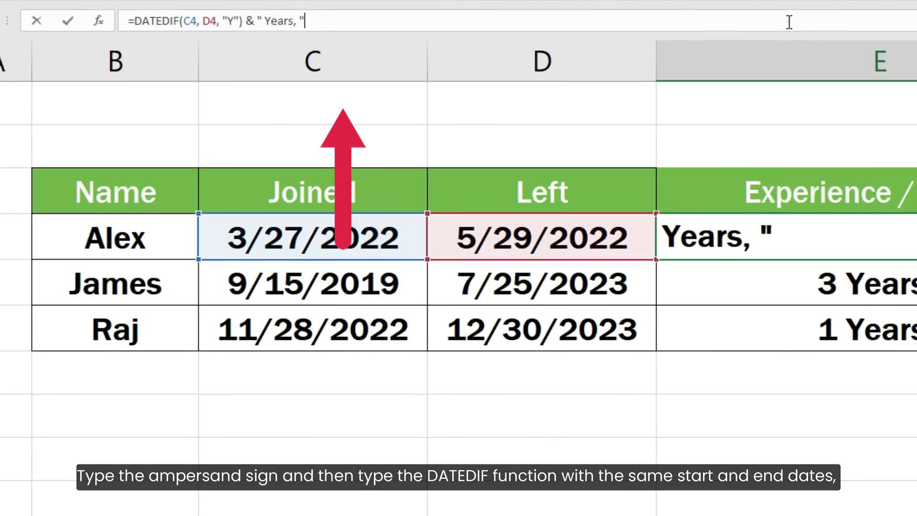
type("& DATED")
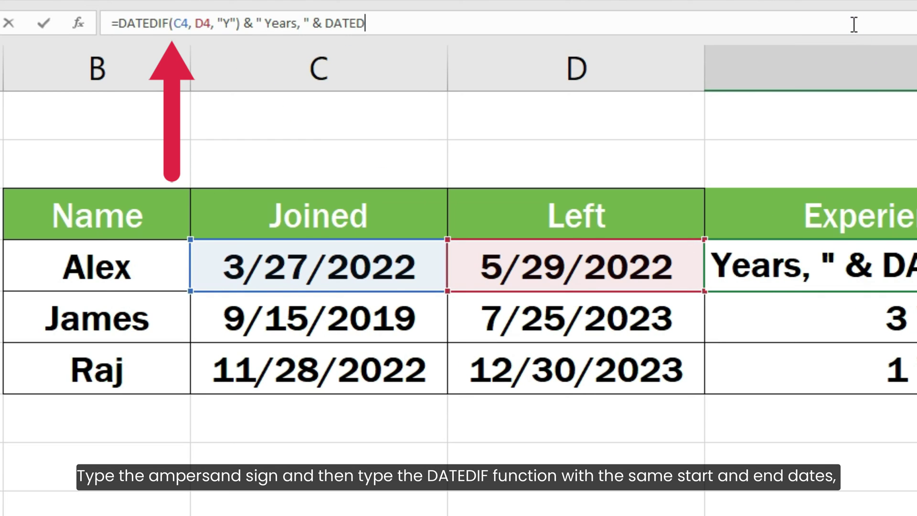
type("IF(")
left_click(411, 266)
type(",")
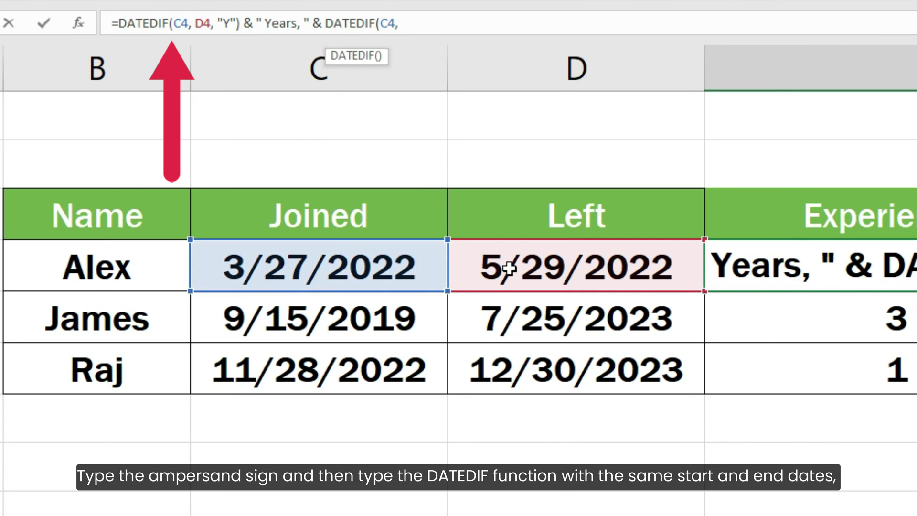
left_click(504, 267)
type(", \"YM\")")
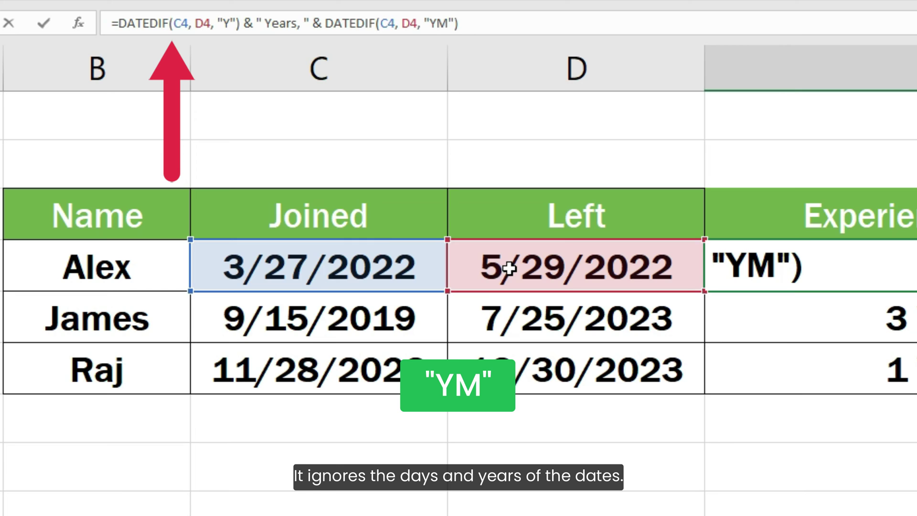
type("& \" Mont")
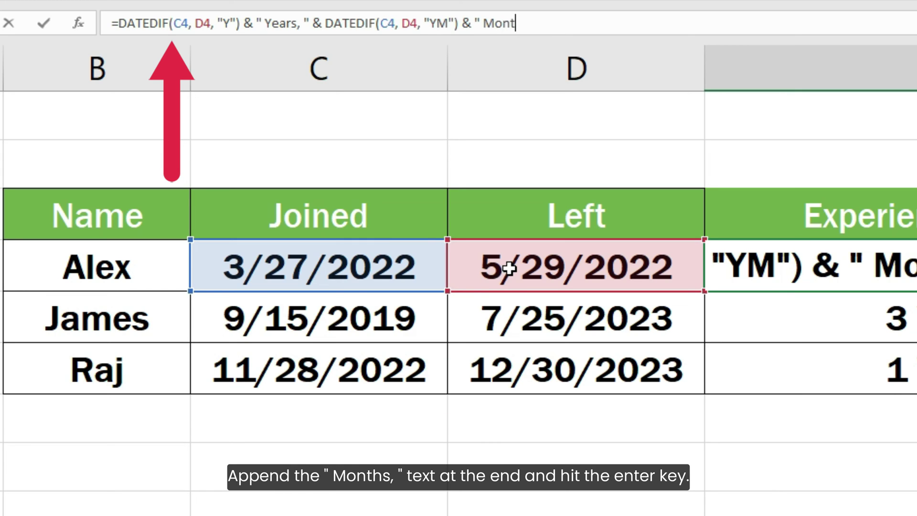
type("hs, \"")
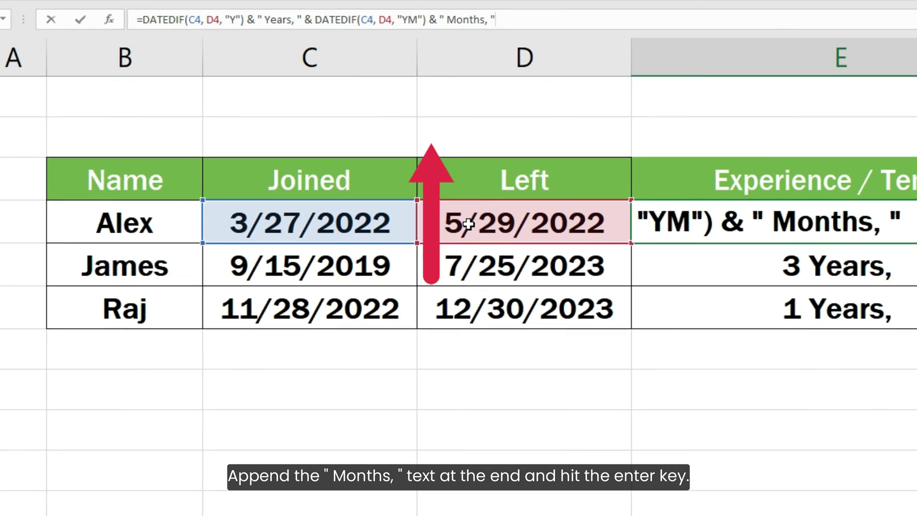
key("Return")
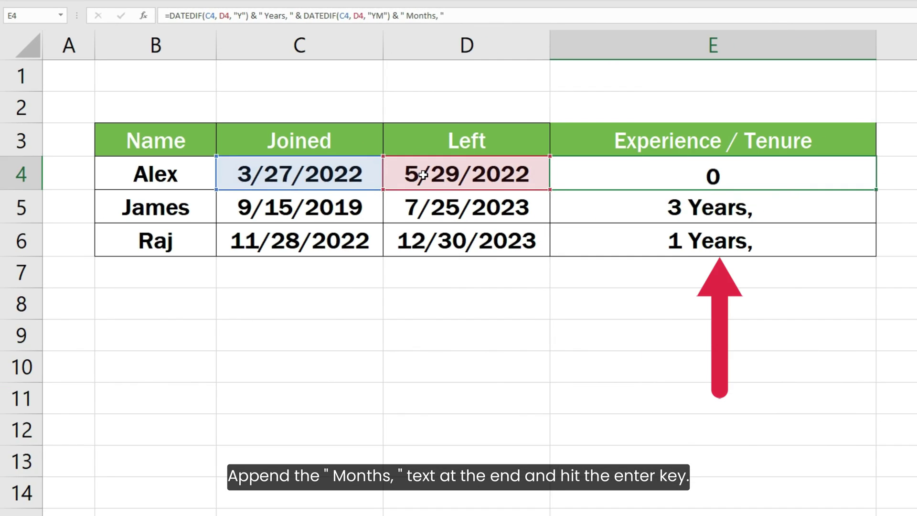
Copy the years-and-months formula down to E5:E6 for James and Raj.
left_click(830, 182)
double_click(876, 190)
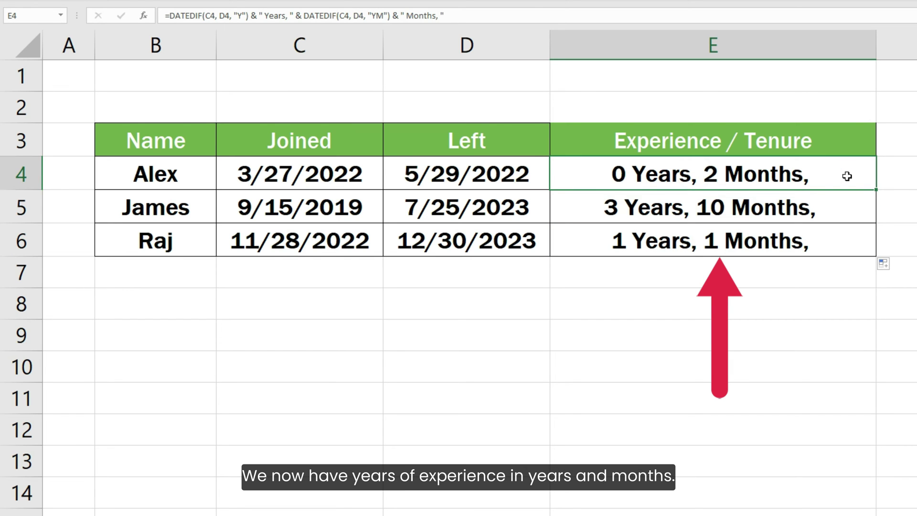
left_click(532, 19)
Append & DATEDIF(C4, D4, "MD") & " Days" to finish the E4 tenure formula.
type("& DATEDIF(")
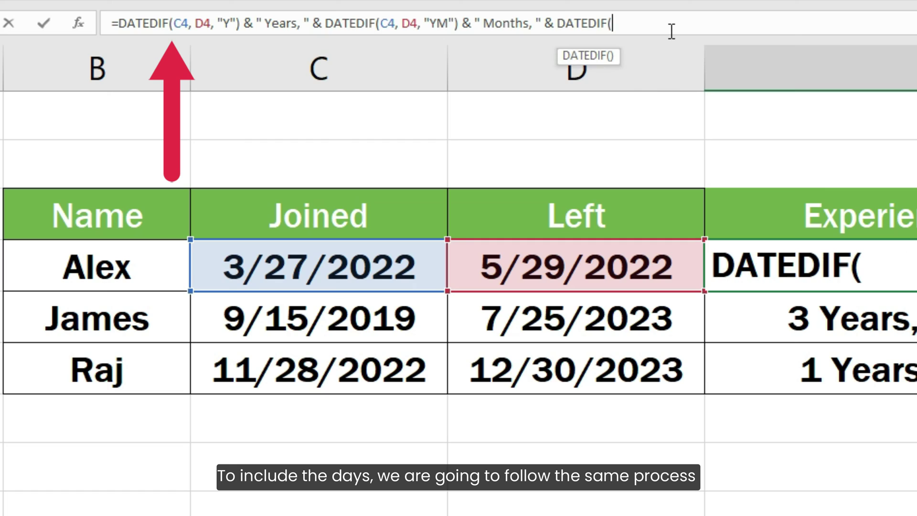
left_click(403, 266)
type(",")
left_click(482, 268)
type(", \"MD")
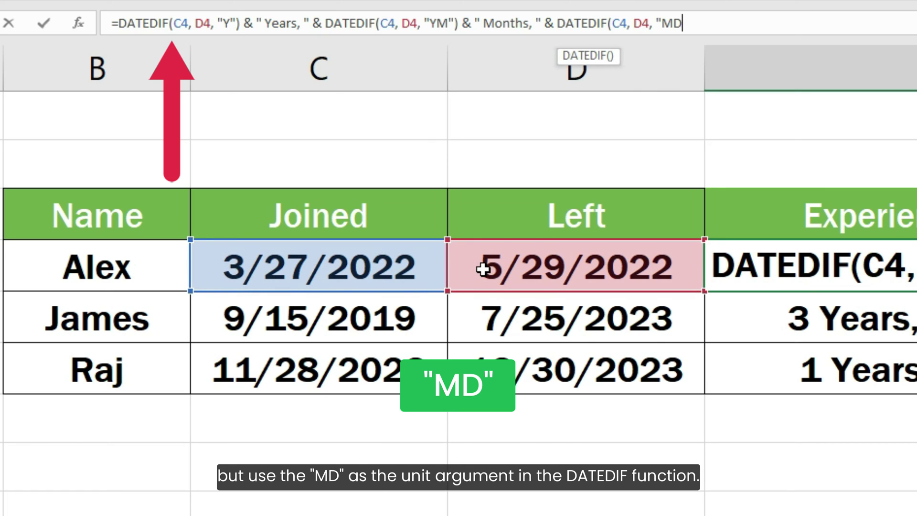
type("\") & \" ")
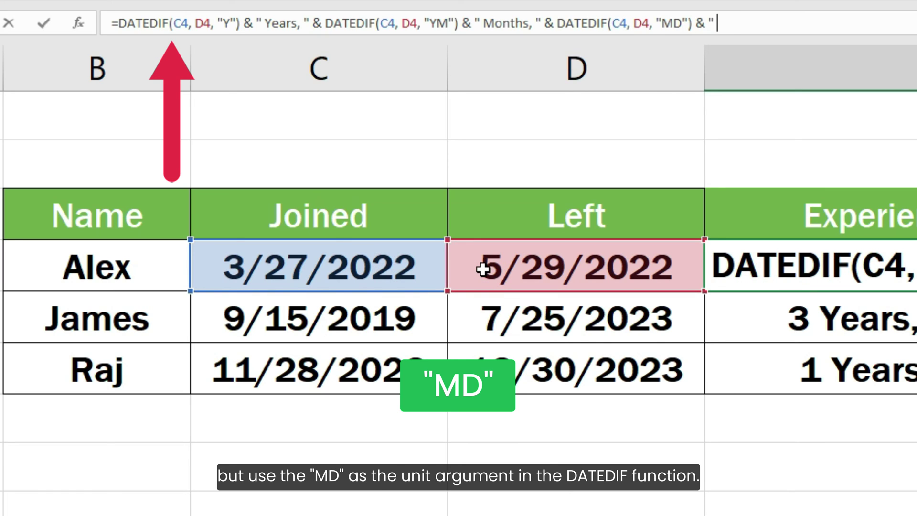
type("Days\"")
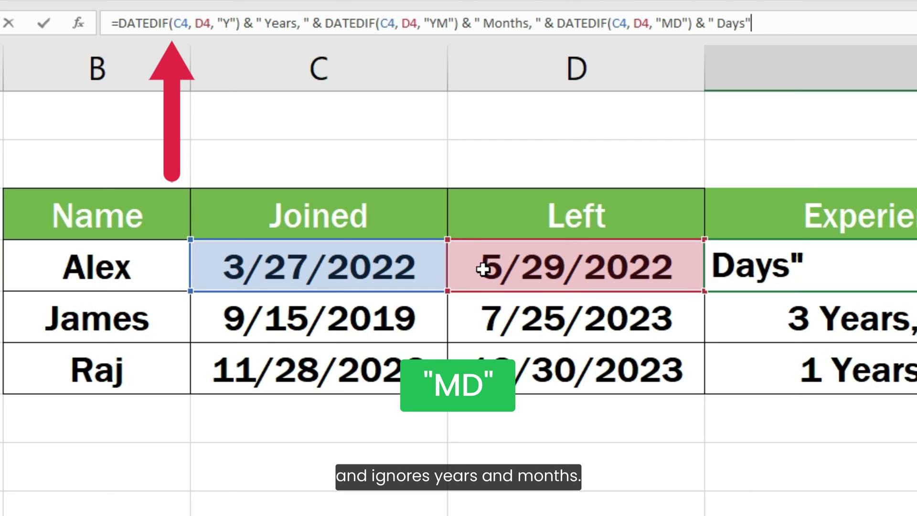
key("Return")
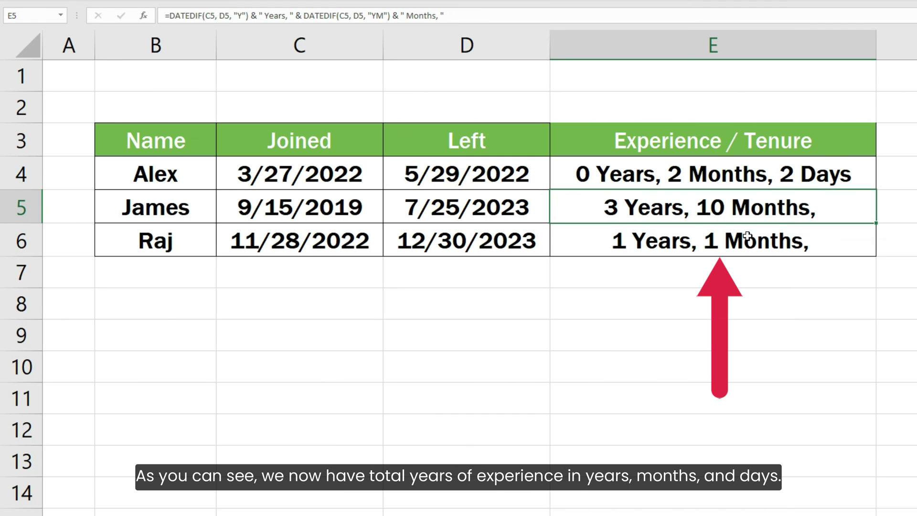
Fill the full years, months and days formula down to E5 and E6.
left_click(865, 184)
double_click(877, 190)
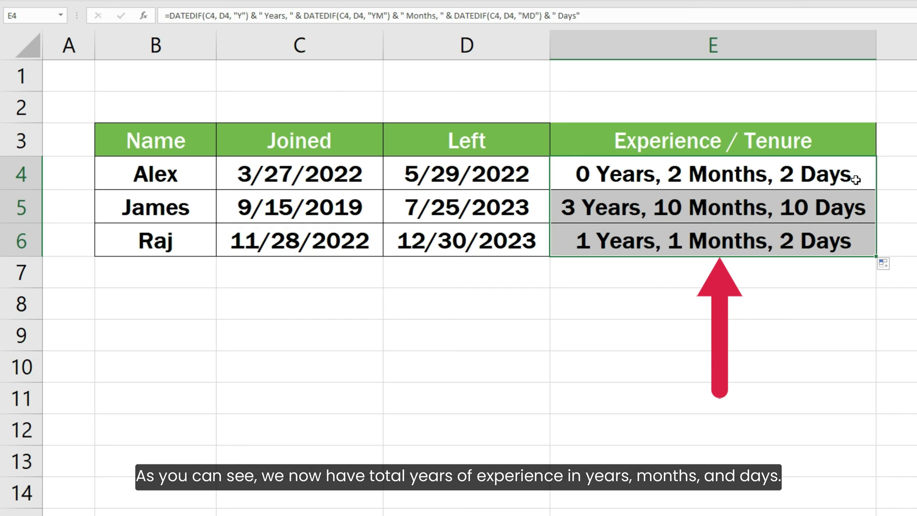
left_click(854, 178)
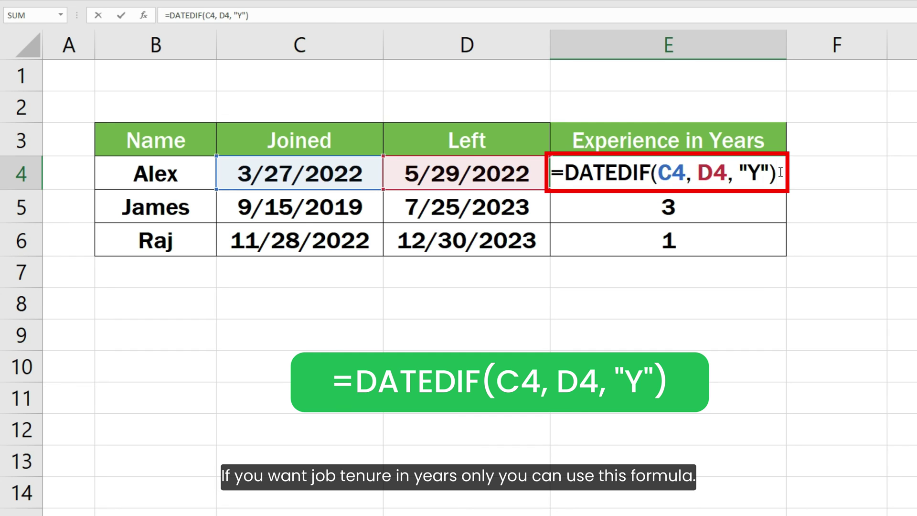
Calculate Alex's tenure in E4 with DATEDIF using "Y", then "M", then "D".
key("ctrl+Return")
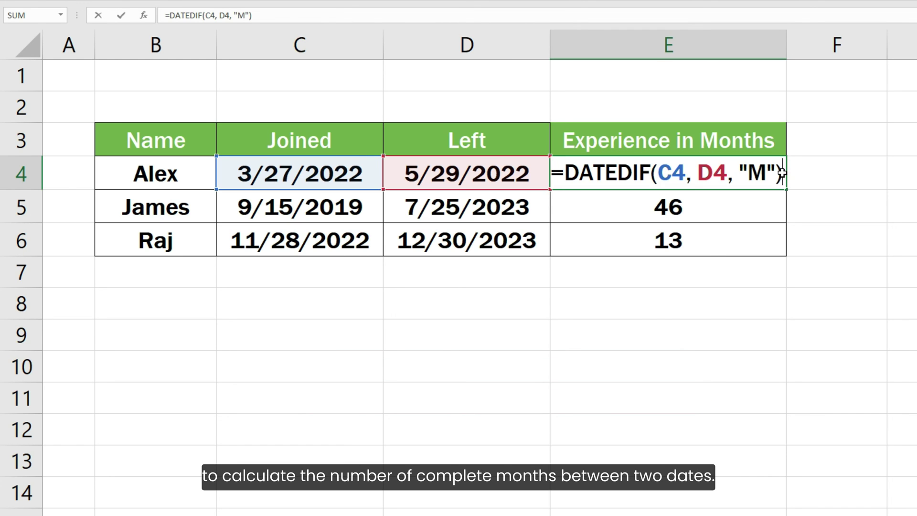
key("ctrl+Return")
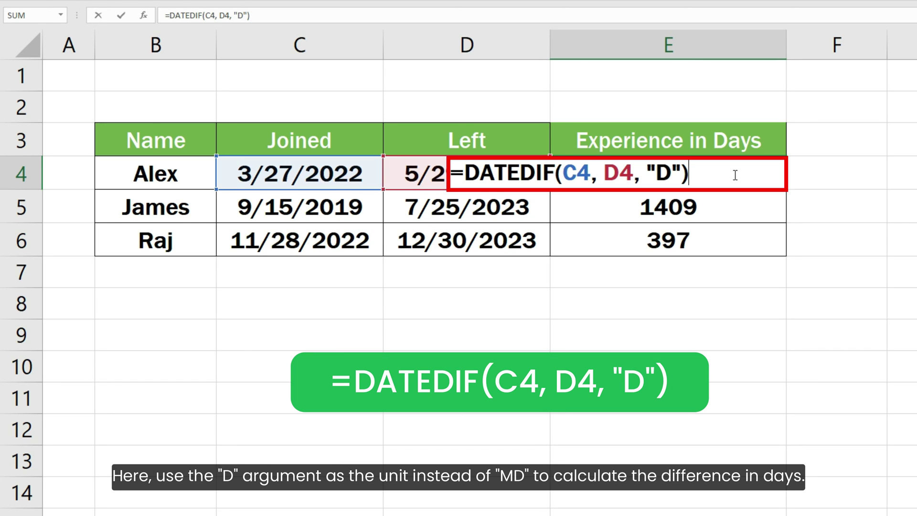
key("ctrl+Return")
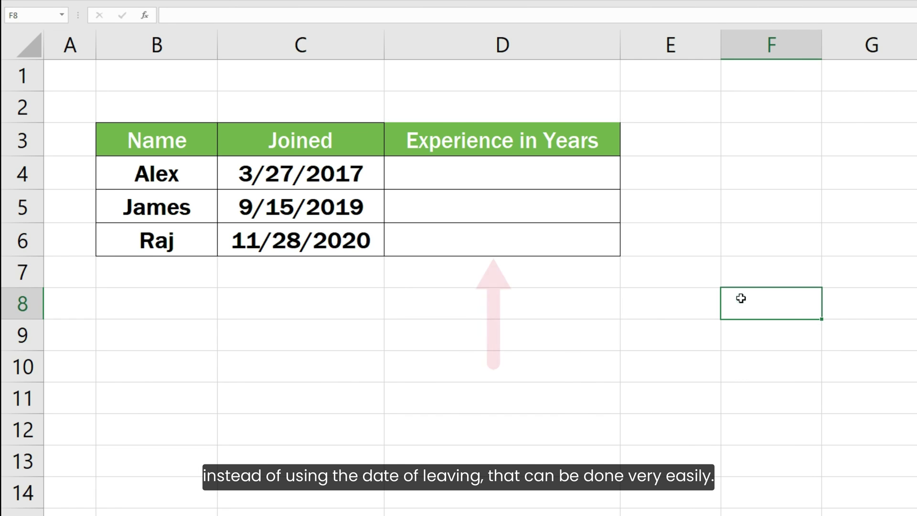
Enter =DATEDIF(C4, TODAY(), "Y") in D4 for Alex's years until today.
left_click(495, 171)
type("=DATEDIF(")
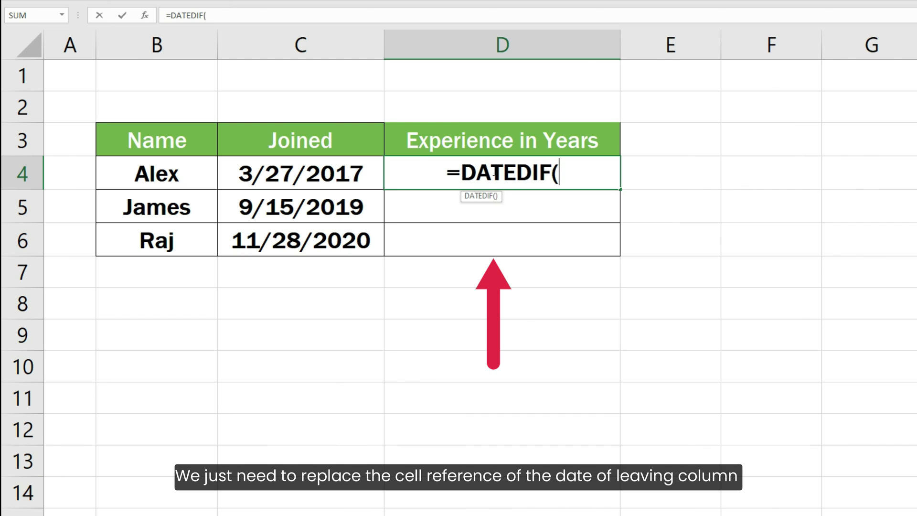
left_click(362, 170)
type(", TODAY(), ")
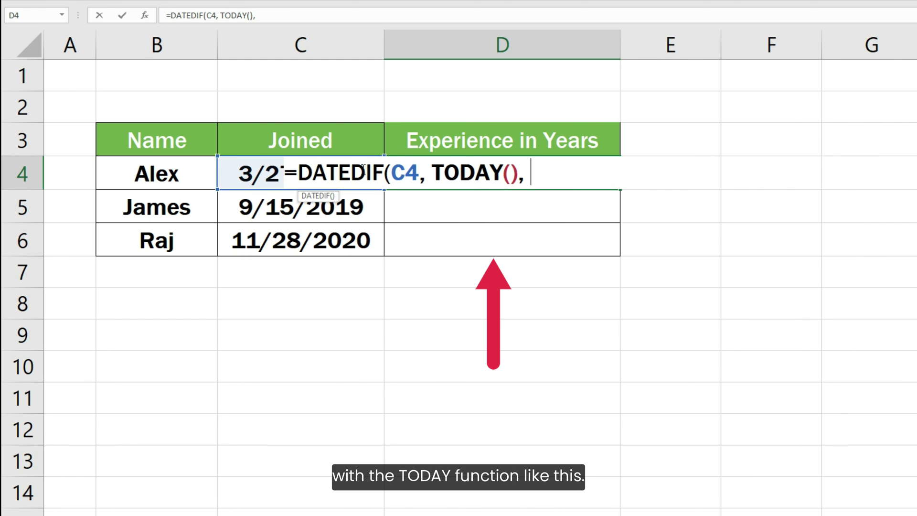
type("\"Y\")")
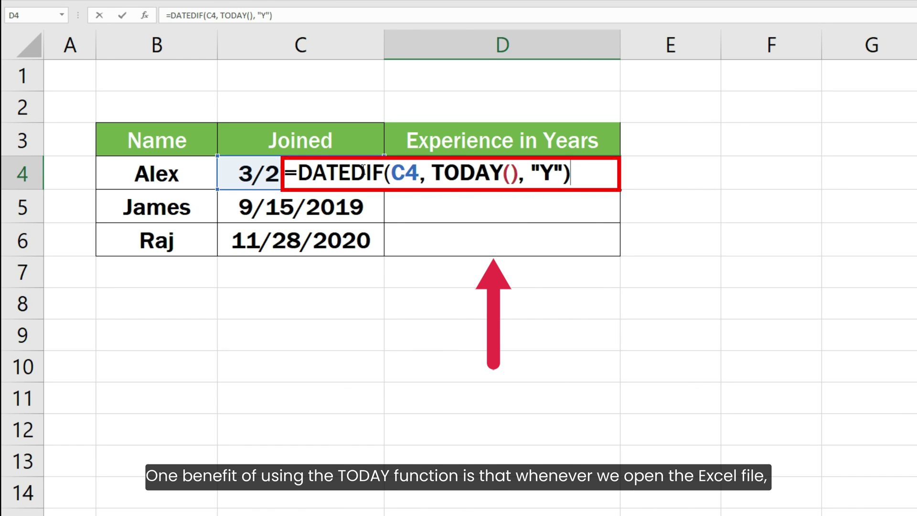
key("Return")
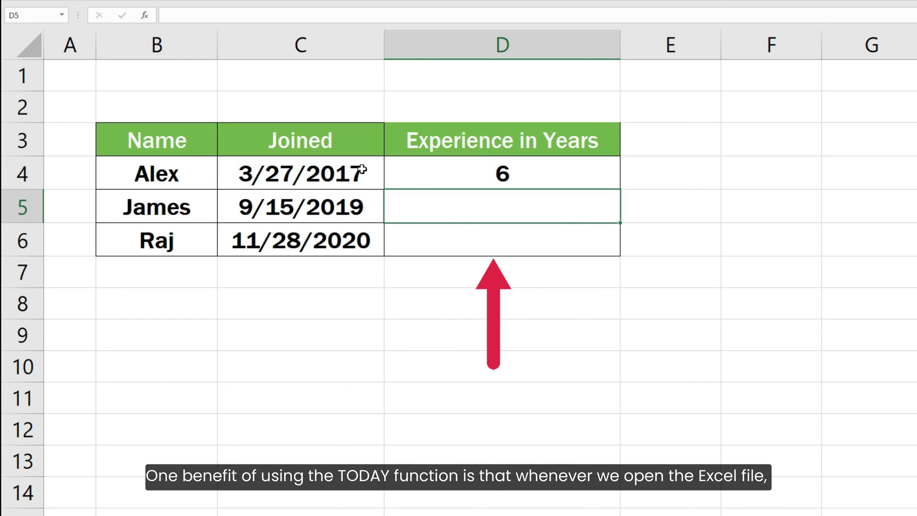
Fill the TODAY-based formula down to D5:D6, giving 6, 4 and 2 years.
left_click(519, 170)
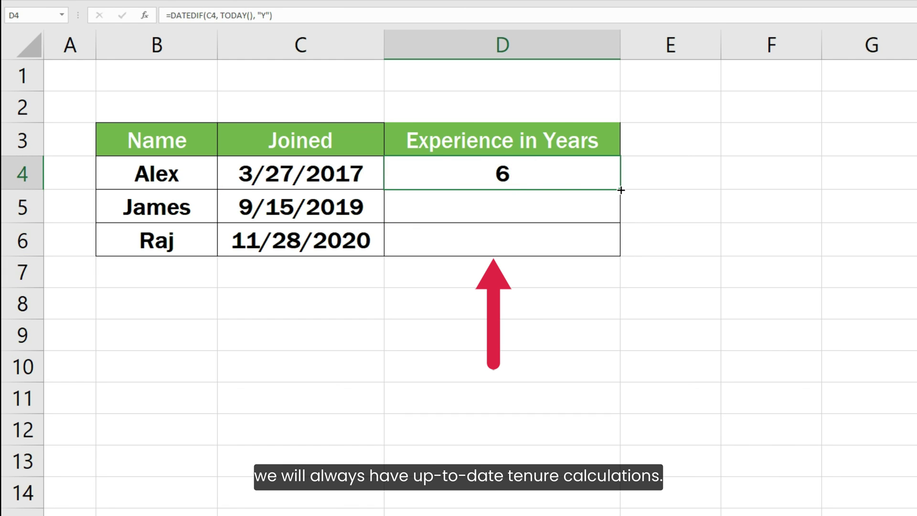
double_click(621, 189)
left_click(602, 176)
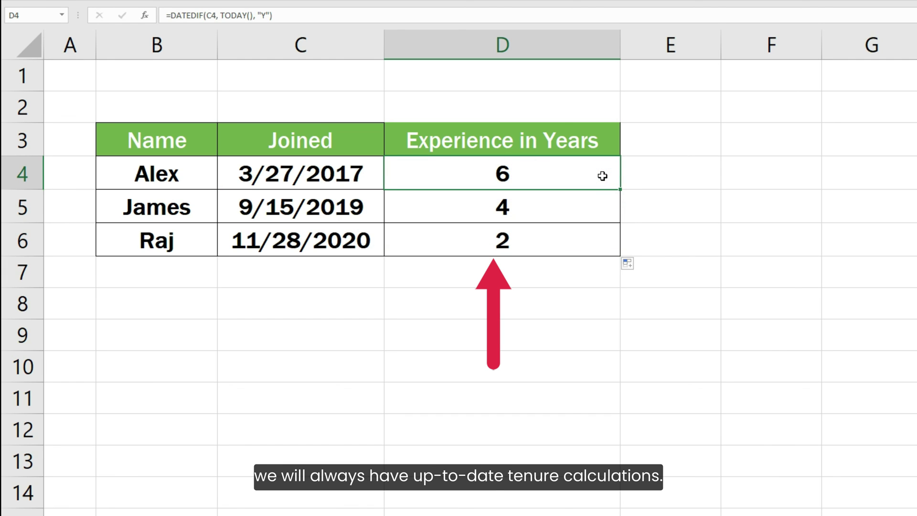